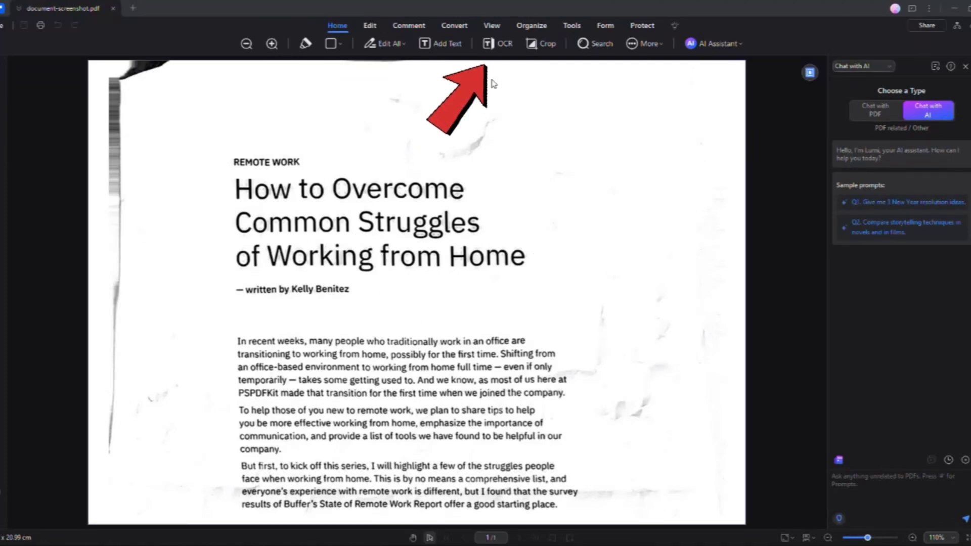
- Run OCR on all pages as English editable text
left_click(502, 44)
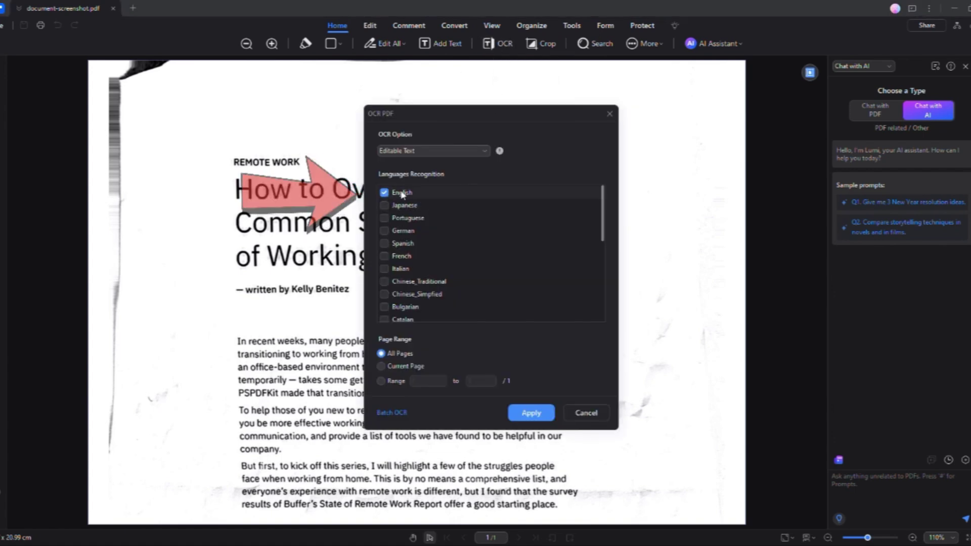
left_click(521, 415)
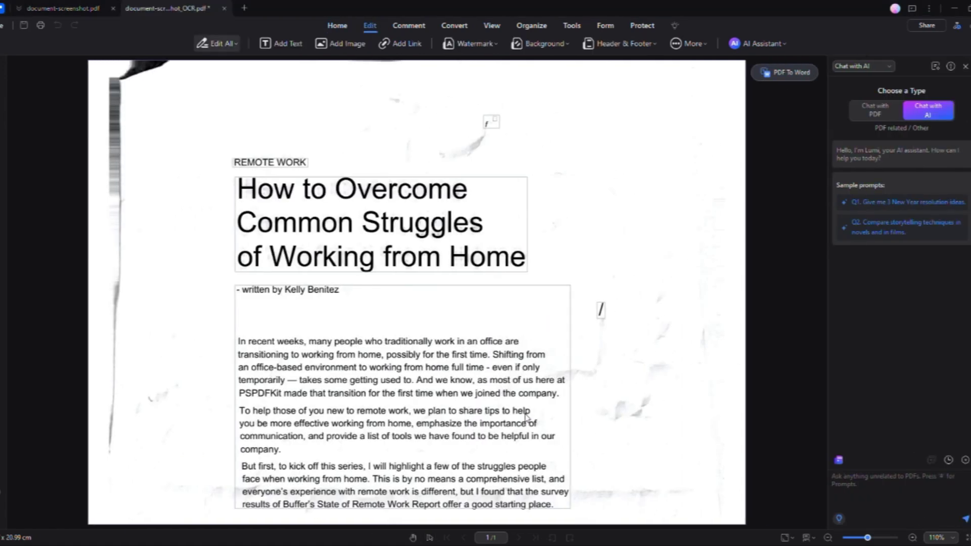
- Check that the recognised body paragraph and title words are selectable and editable
left_click(526, 417)
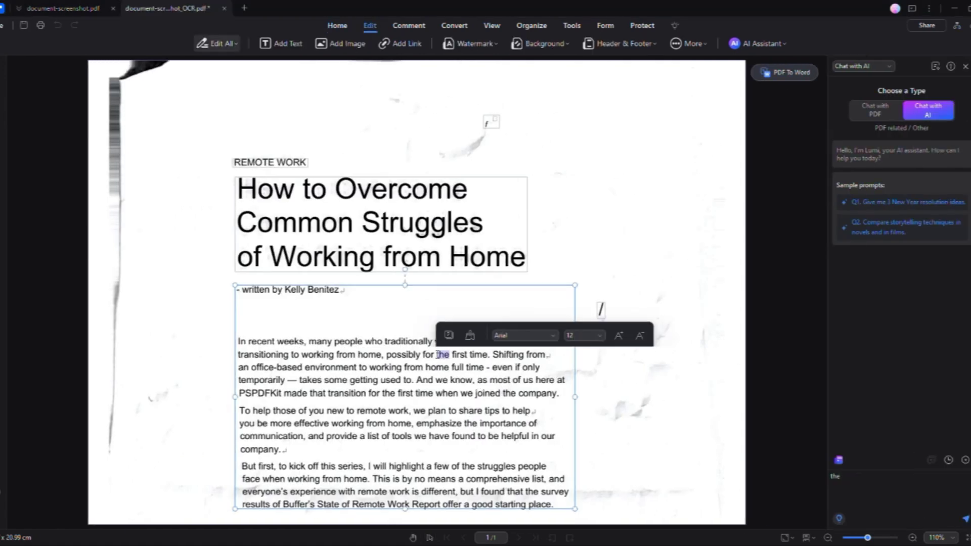
double_click(424, 379)
left_click(380, 243)
double_click(422, 223)
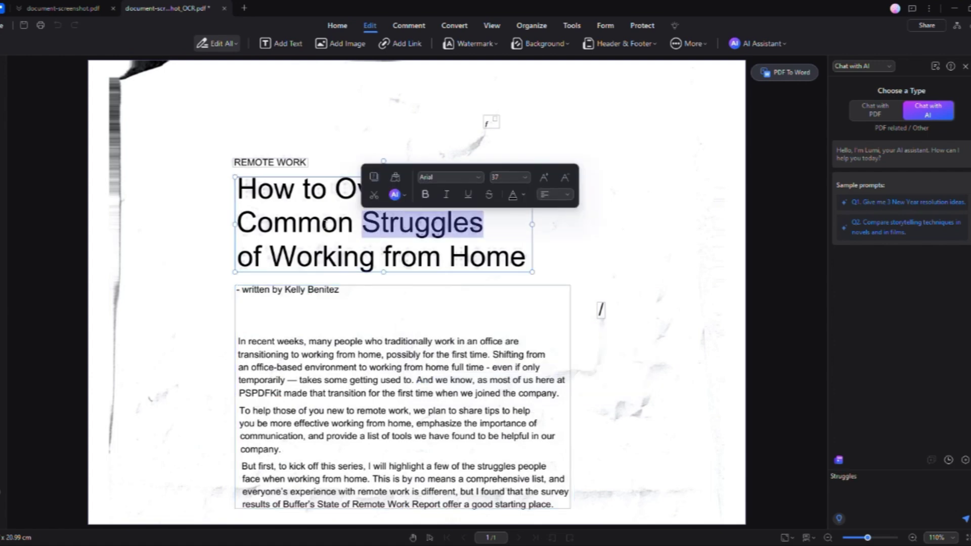
double_click(295, 223)
left_click(385, 296)
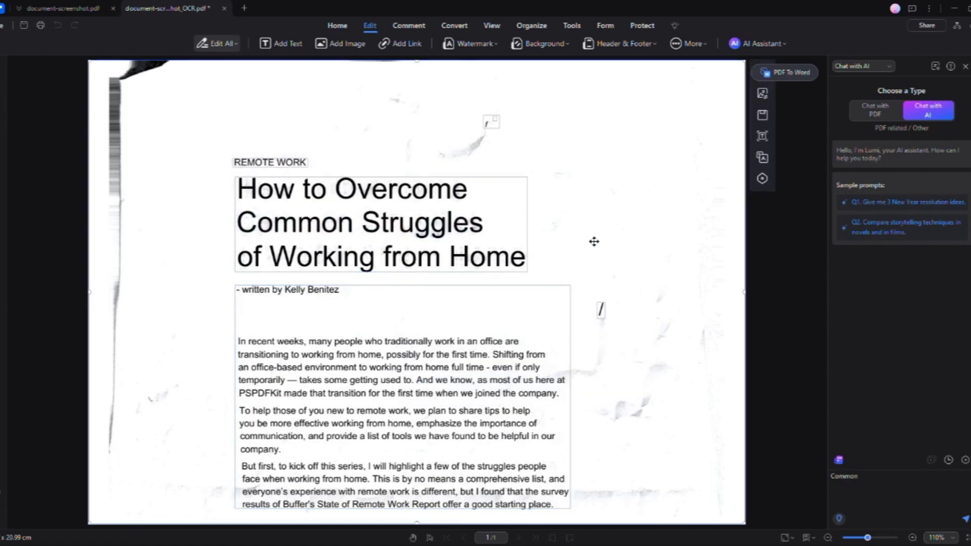
left_click(492, 124)
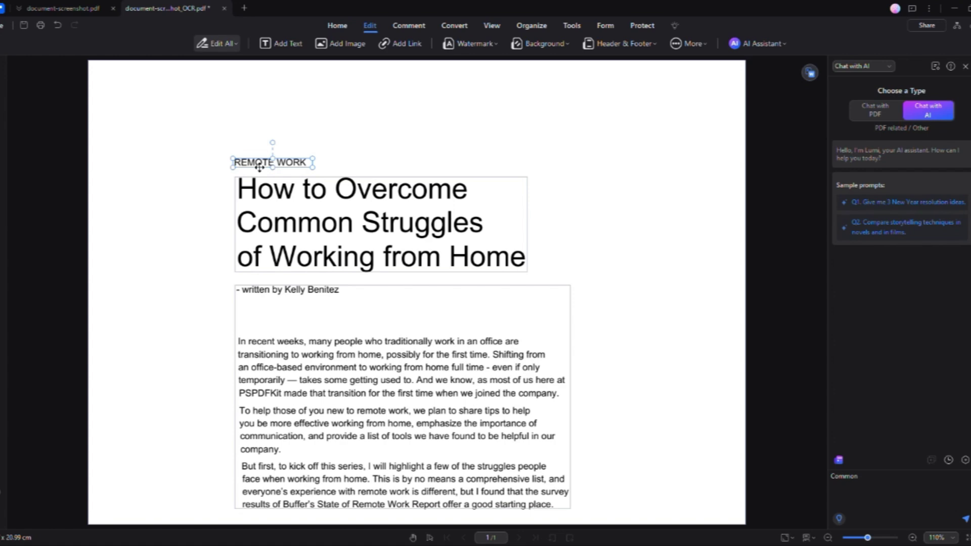
- Move the REMOTE WORK label and the title higher up the page
left_click_drag(260, 166, 259, 109)
left_click(277, 260)
left_click_drag(273, 273, 272, 227)
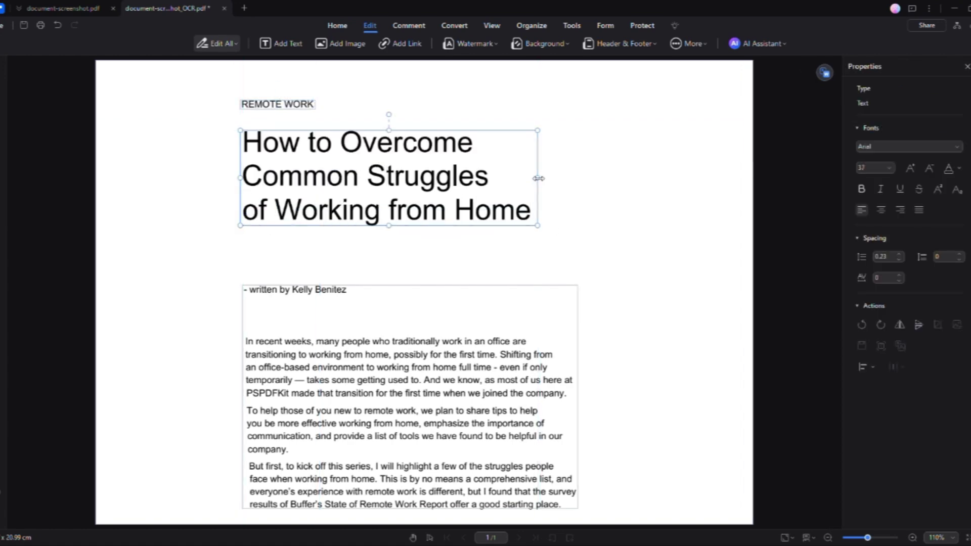
- Widen the title box, append ' (edited version)' and reduce the title font to 24
left_click_drag(539, 178, 576, 180)
left_click(529, 210)
type("( edited version")
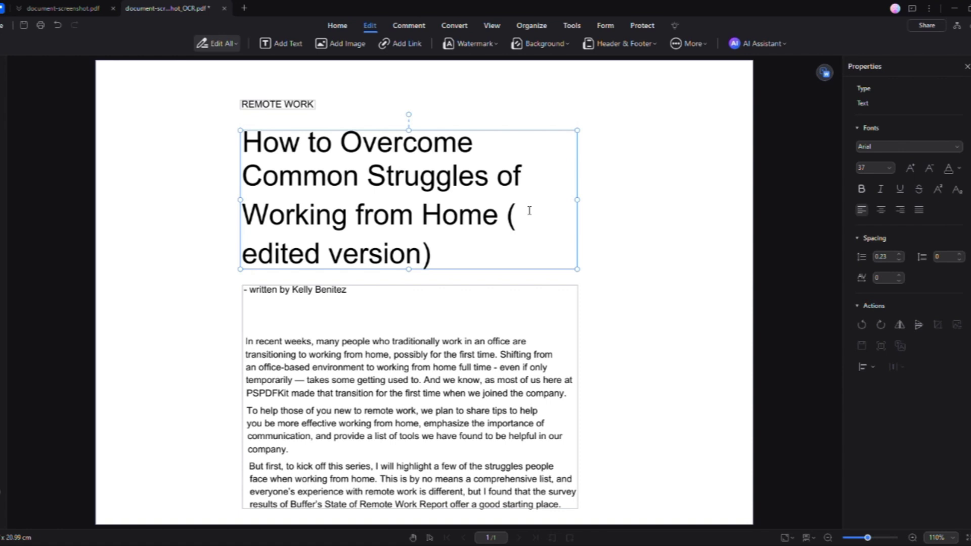
key("ctrl+a")
left_click(929, 168)
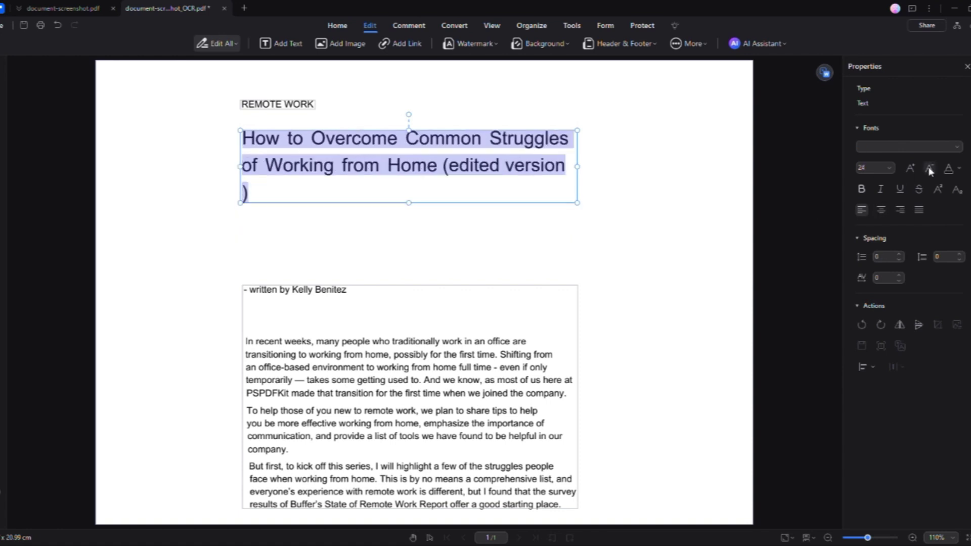
left_click(929, 168)
- Reposition the title and place REMOTE WORK directly above it
left_click(409, 249)
left_click_drag(408, 249, 408, 249)
left_click_drag(278, 105, 274, 186)
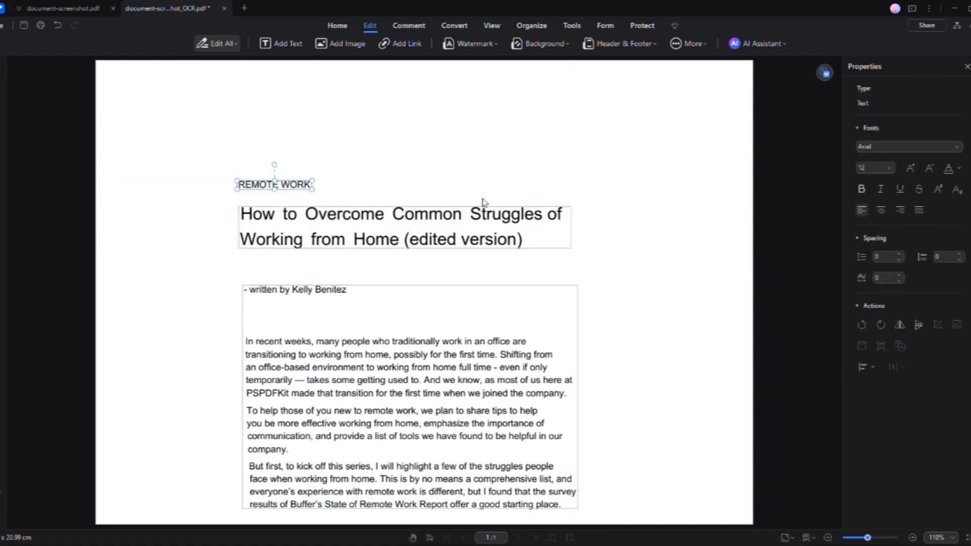
- Translate the whole title into Japanese with the Word Translator and replace it
left_click(634, 310)
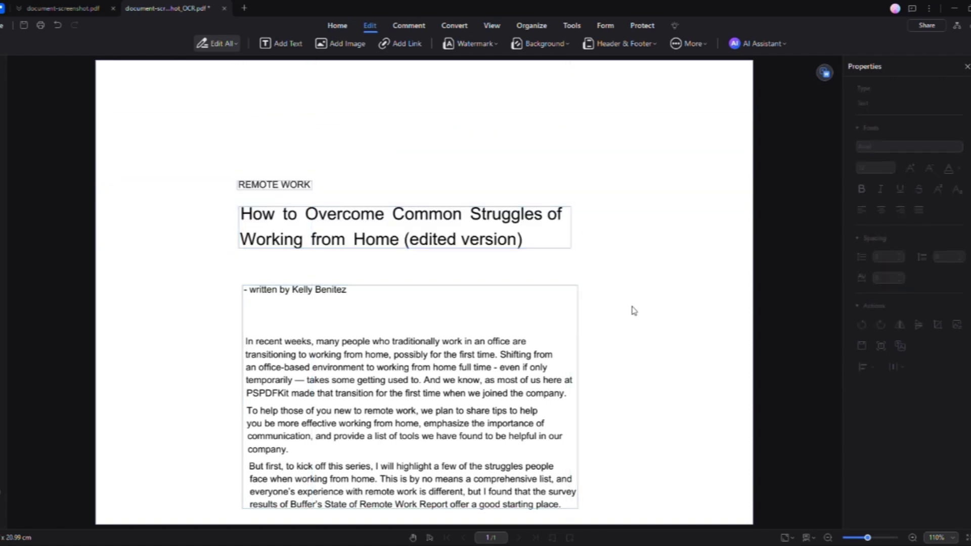
left_click(784, 46)
mouse_move(776, 98)
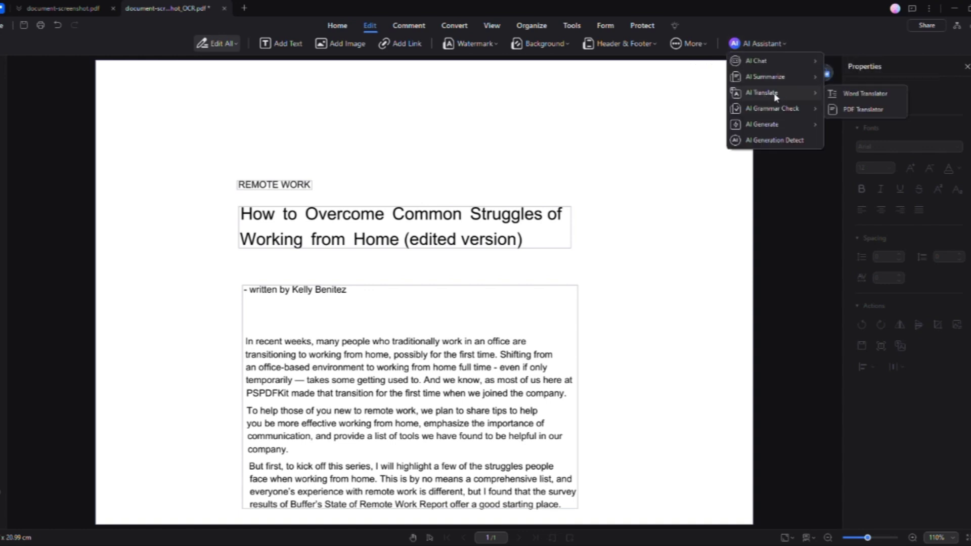
left_click(854, 94)
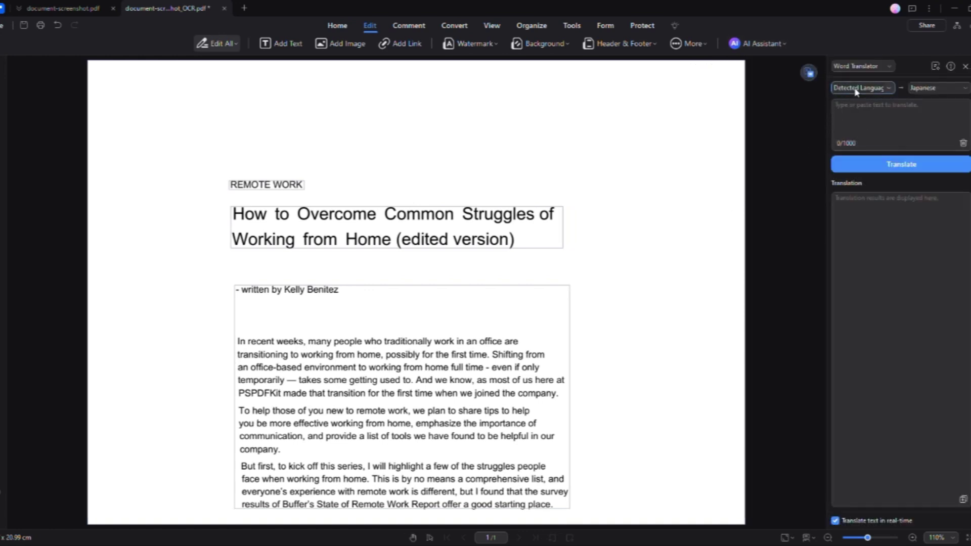
left_click(965, 90)
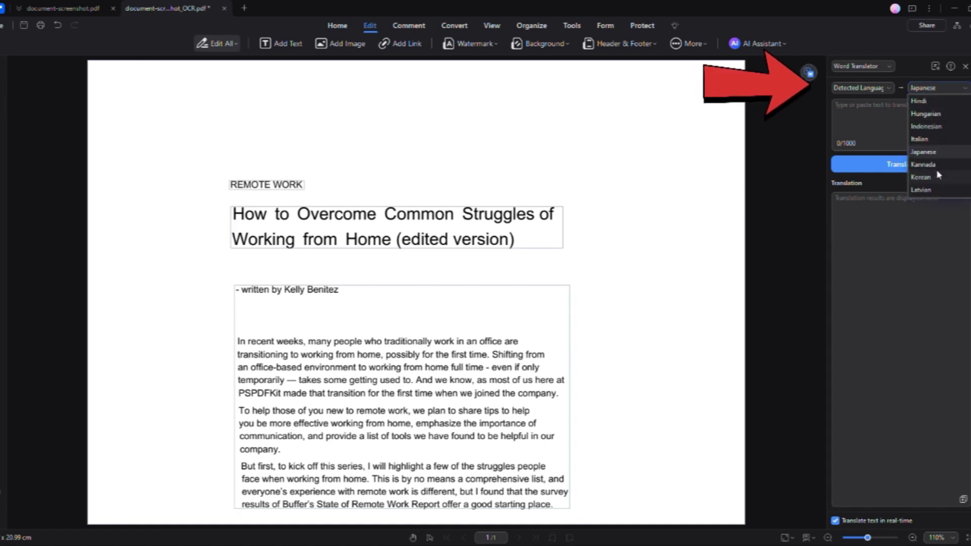
left_click(924, 153)
left_click_drag(514, 238, 232, 213)
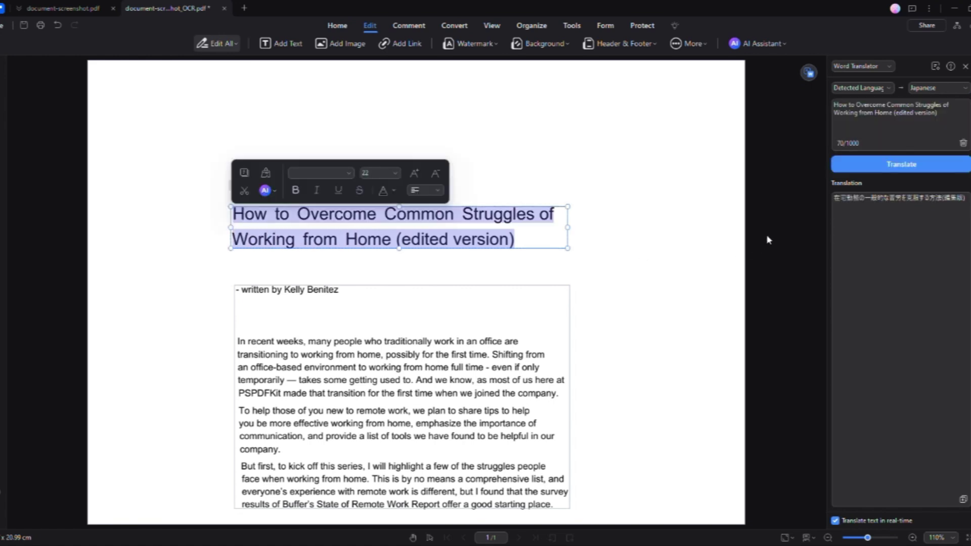
left_click(933, 200)
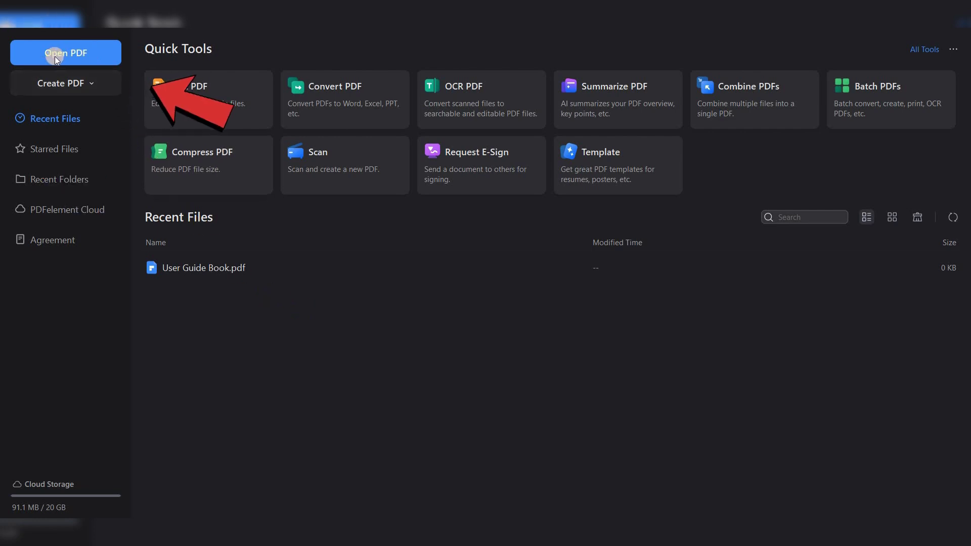
- Open BMW-Serie-1-2018-EU.pdf from the home screen
left_click(68, 44)
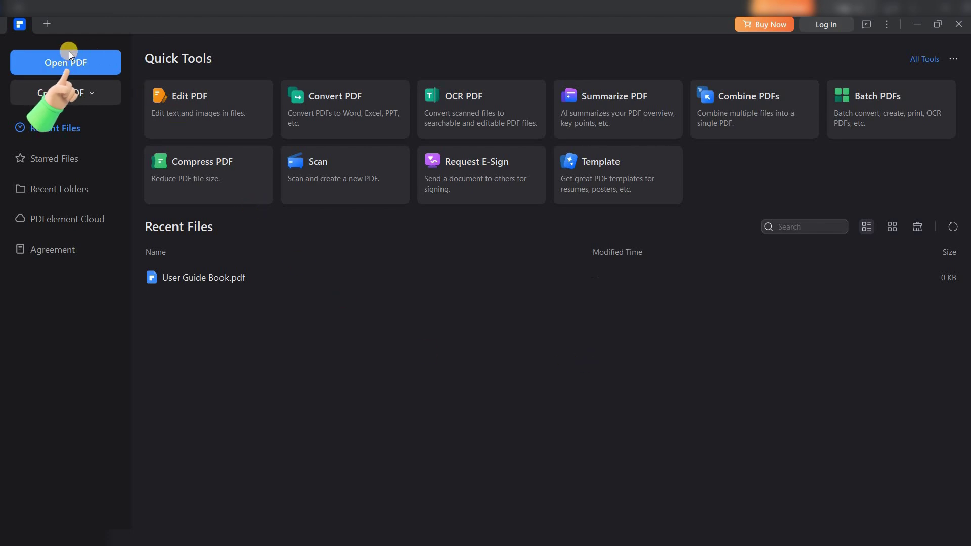
left_click(87, 56)
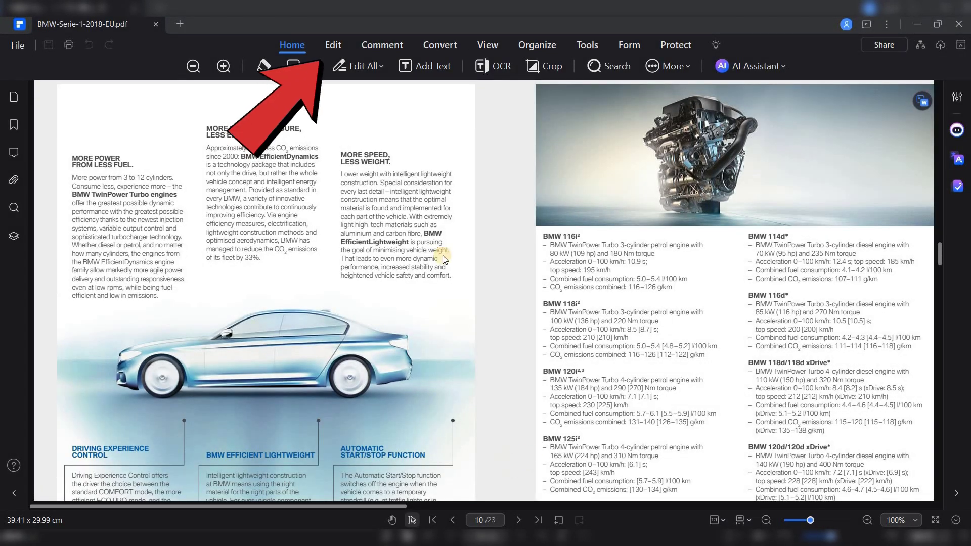
- Add the white BMW photo to page 10, resized over the blue car drawing
left_click(336, 45)
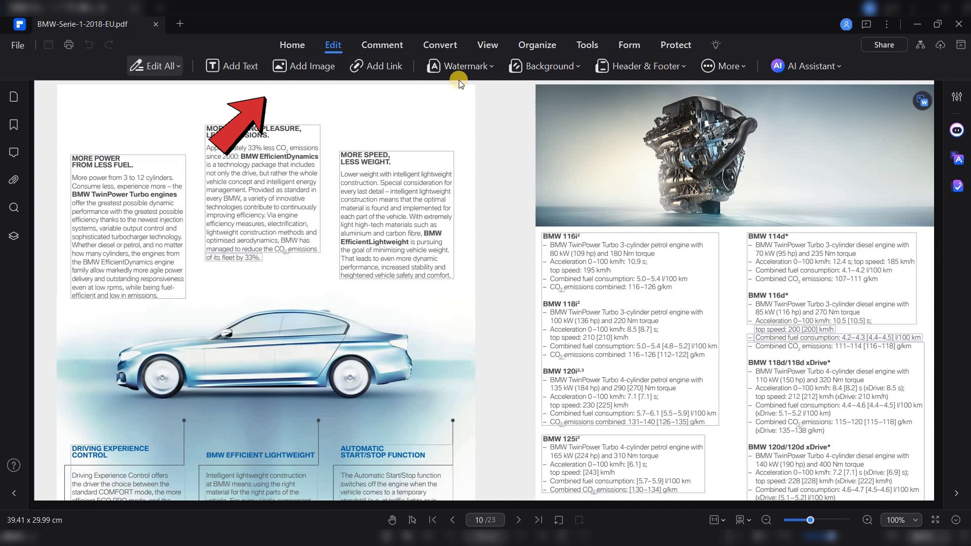
left_click(311, 66)
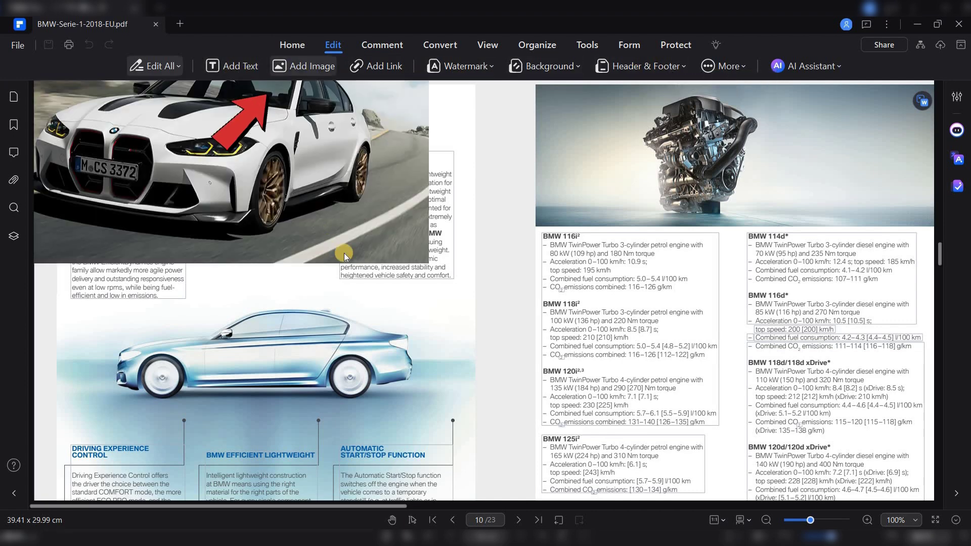
left_click_drag(344, 252, 445, 308)
left_click_drag(511, 500, 324, 385)
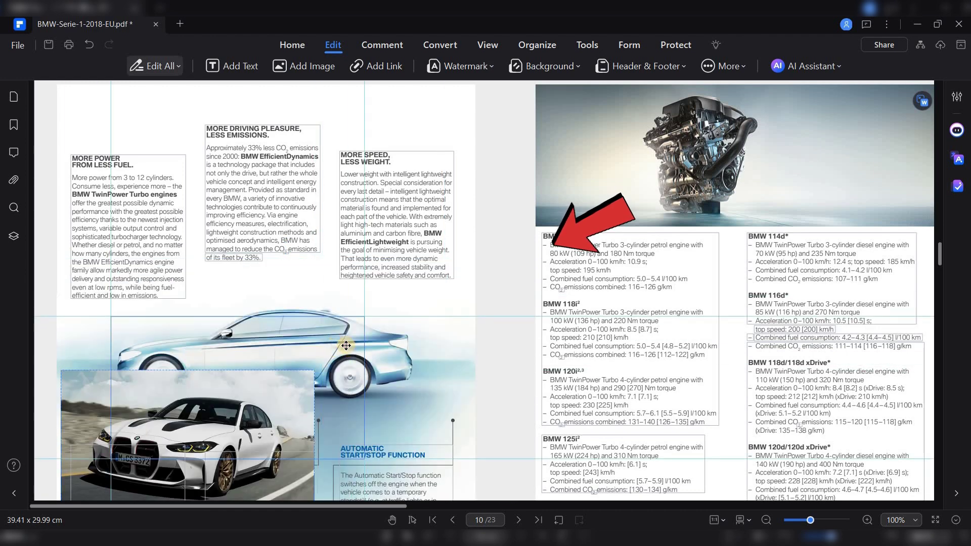
left_click_drag(273, 354, 283, 385)
left_click_drag(402, 325, 410, 302)
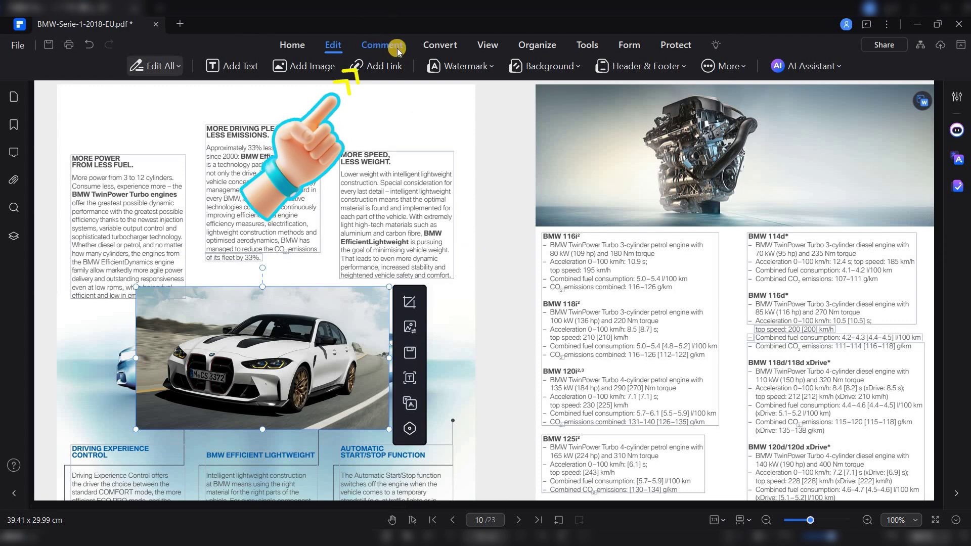
- Highlight the MORE POWER FROM LESS FUEL. heading in yellow
left_click(374, 47)
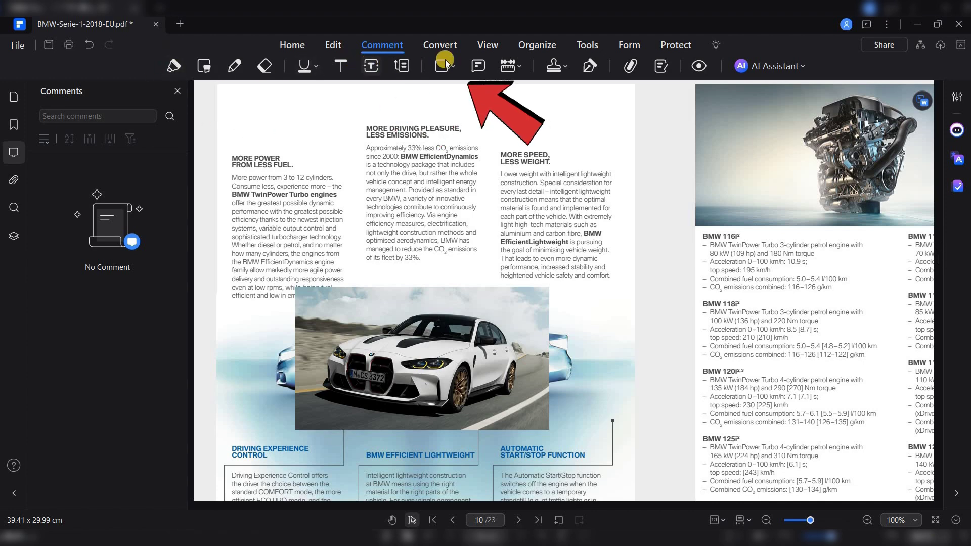
left_click(179, 67)
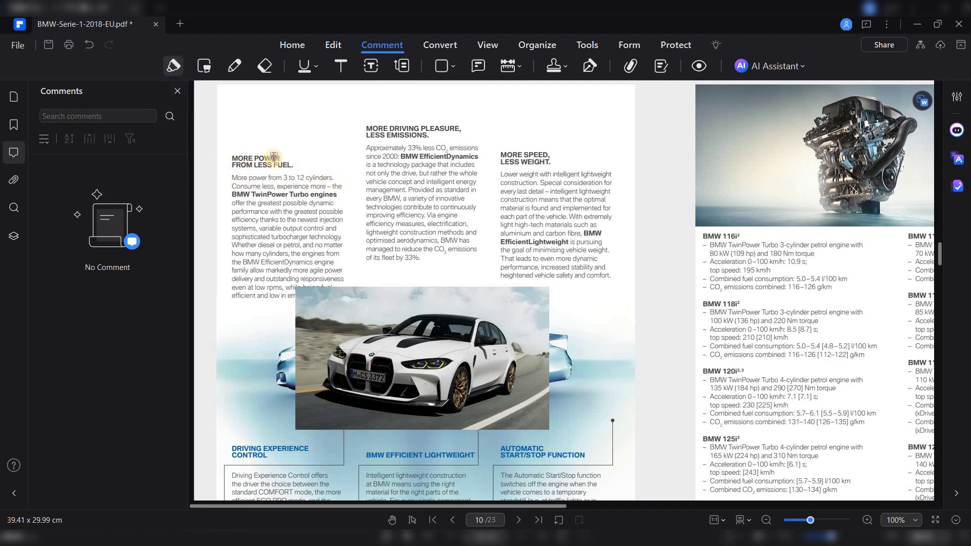
left_click_drag(258, 181, 306, 168)
- Switch the annotation shape to arrows, then back to rectangles
left_click(453, 67)
left_click(458, 108)
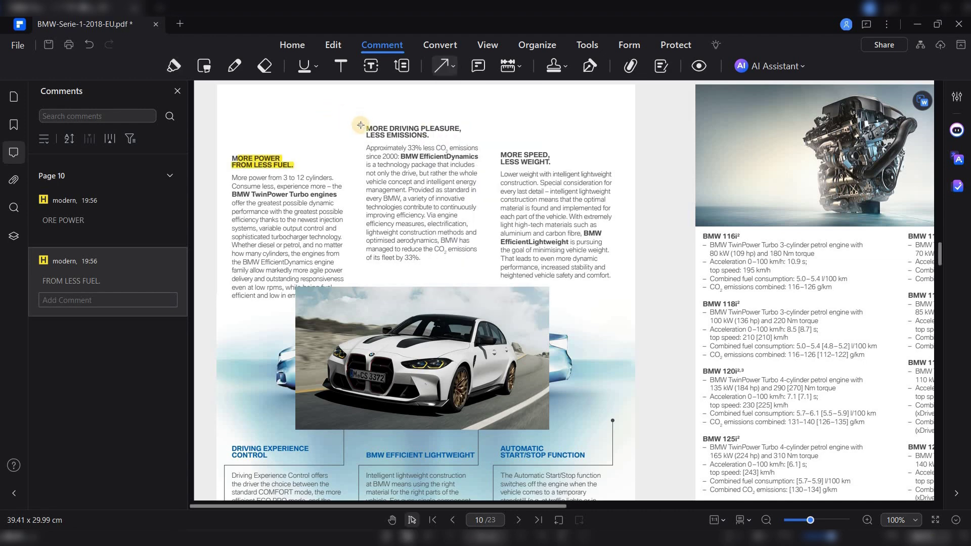
left_click(456, 69)
left_click(458, 87)
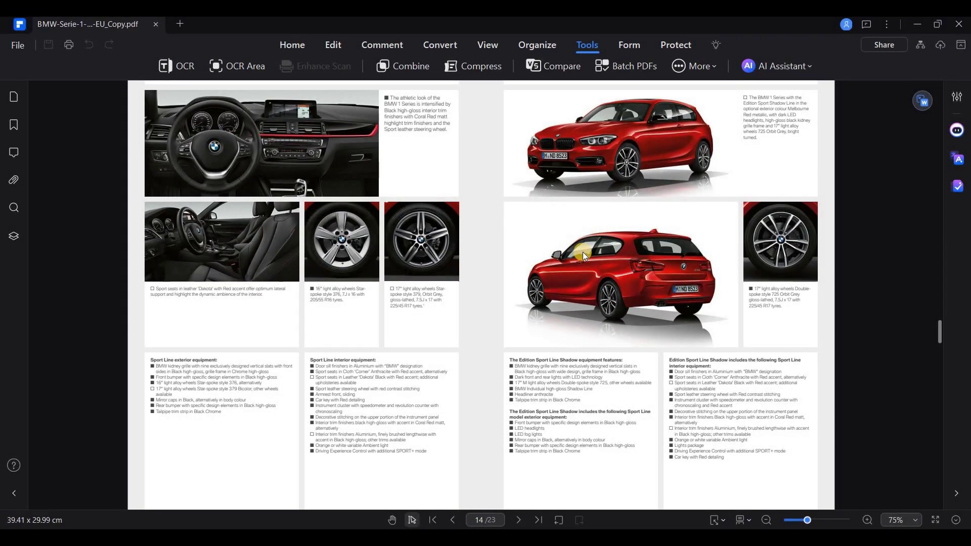
- Ask Chat with PDF 'tell me about the engine'
left_click(792, 68)
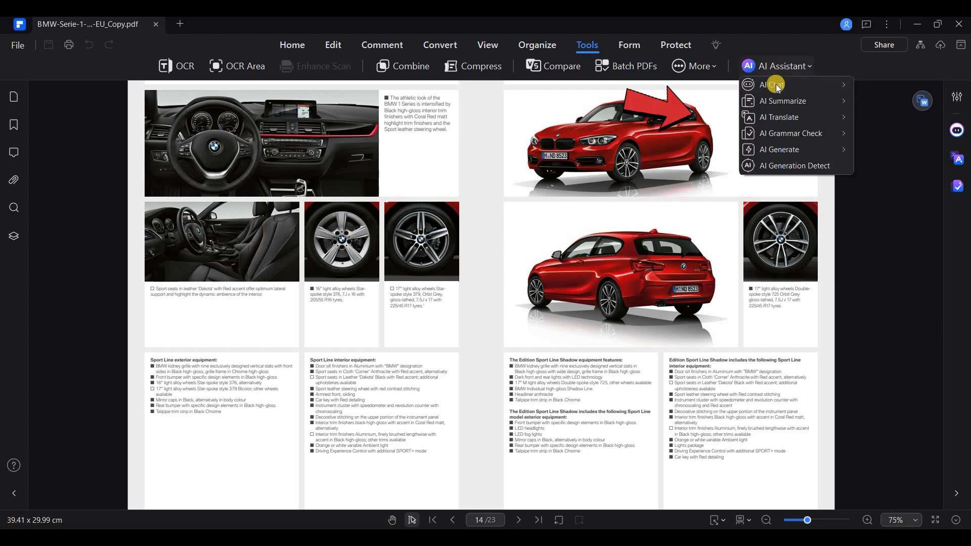
mouse_move(787, 110)
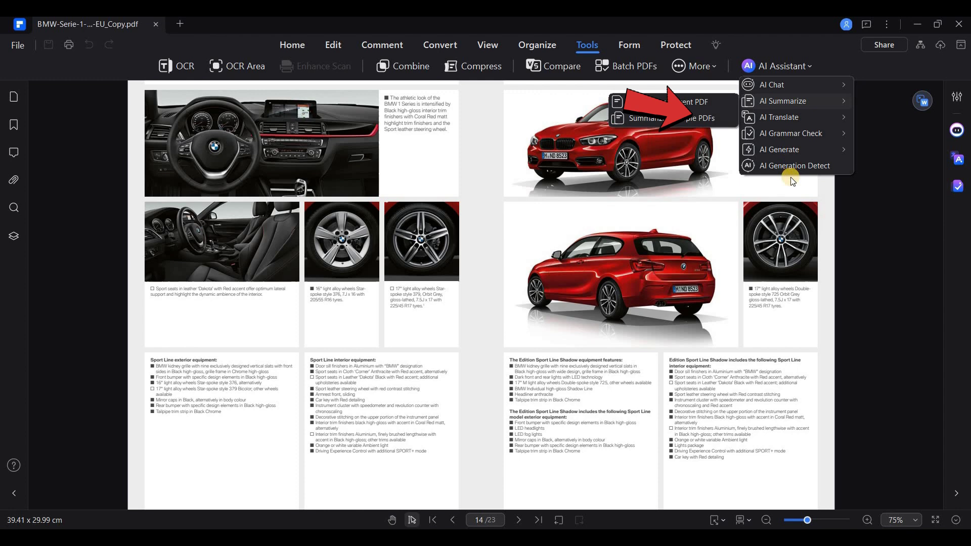
mouse_move(809, 84)
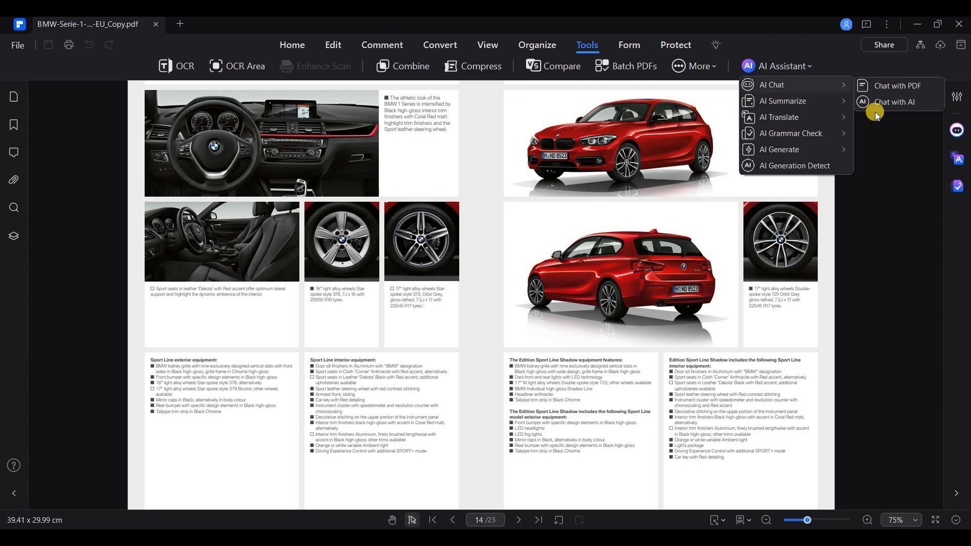
left_click(842, 430)
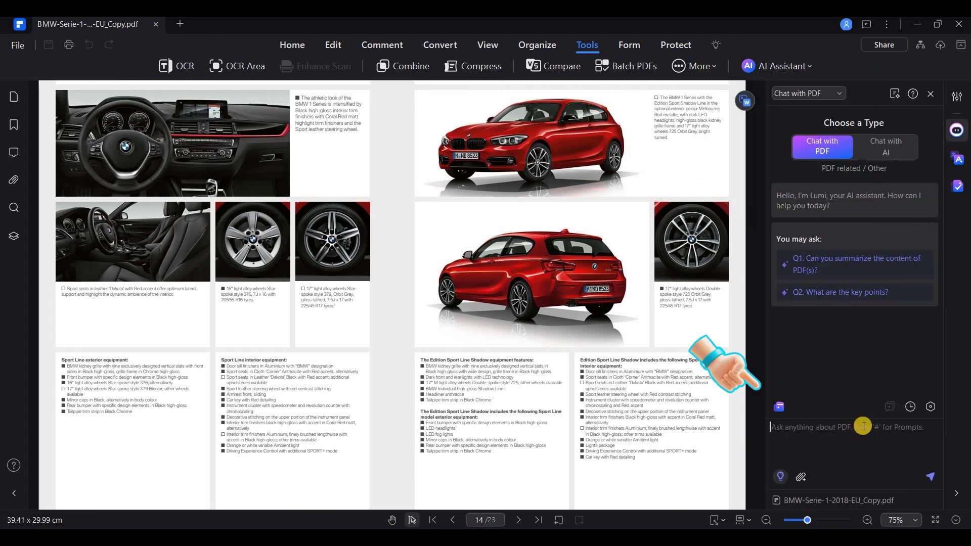
type("tell me about the engine .")
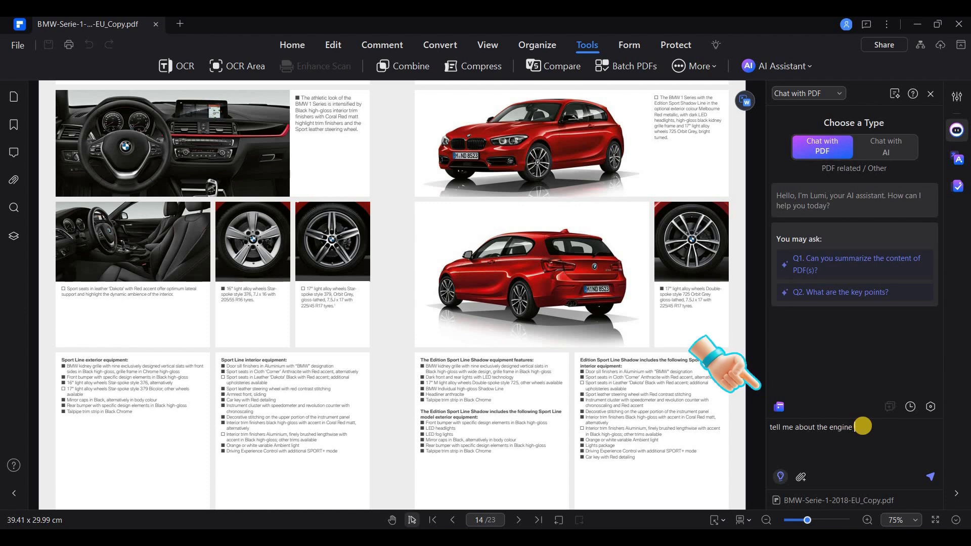
key("Return")
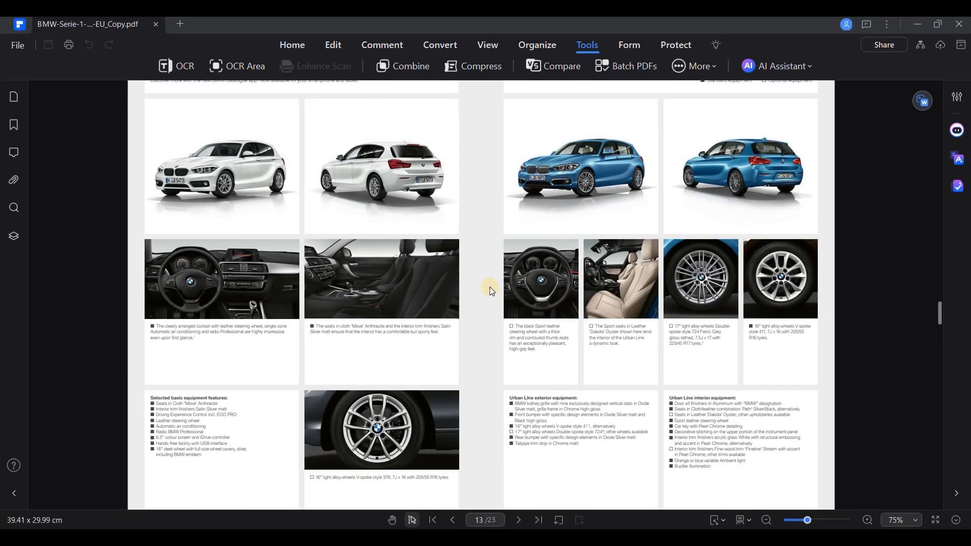
- Bring up the Convert tools and browse the Create PDF options
left_click(446, 46)
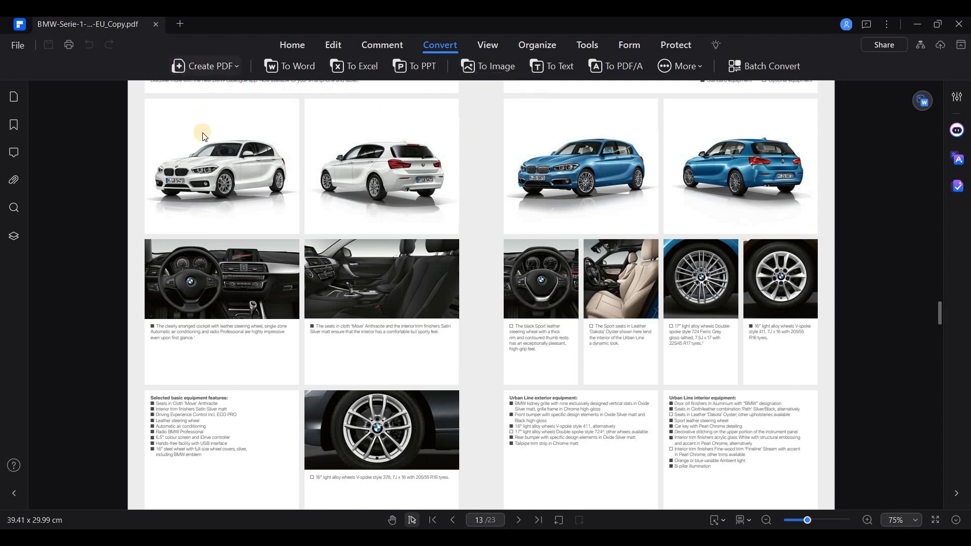
left_click(204, 73)
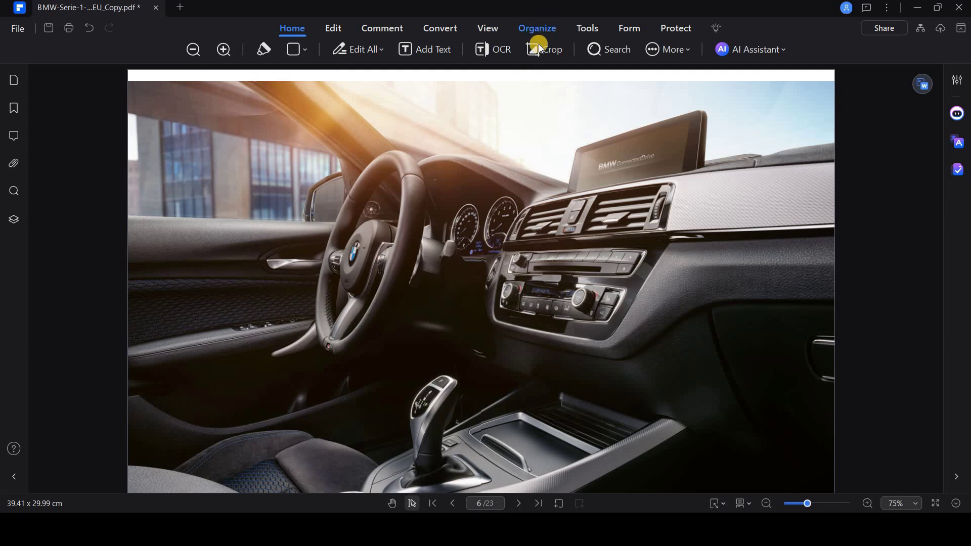
- Review the page thumbnails, try moving the cover page, then show the protection tools
left_click(537, 30)
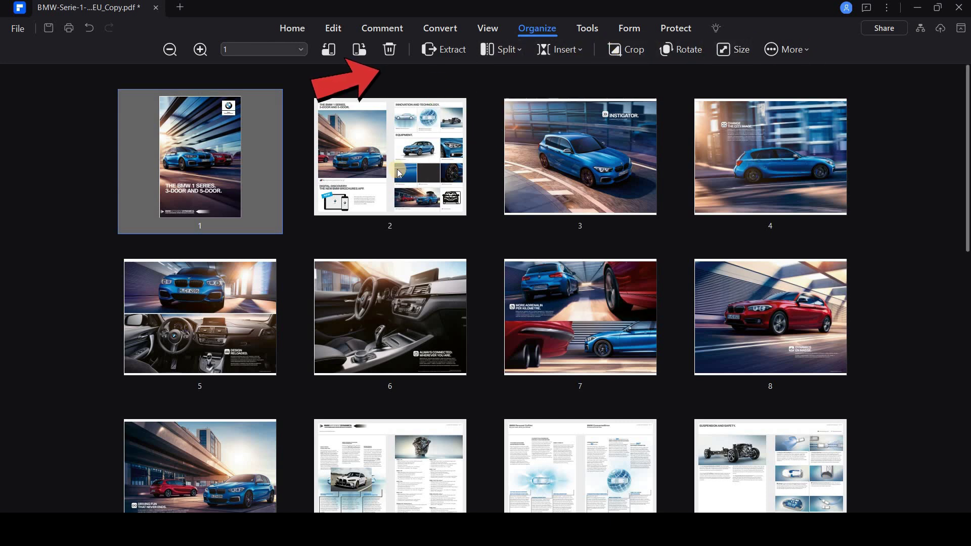
left_click_drag(271, 196, 331, 57)
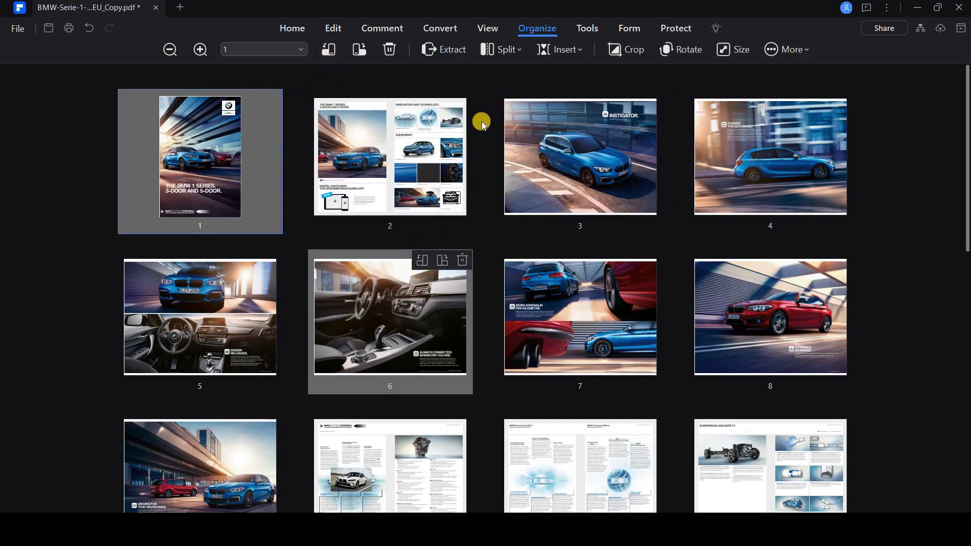
scroll(483, 124, "down", 3)
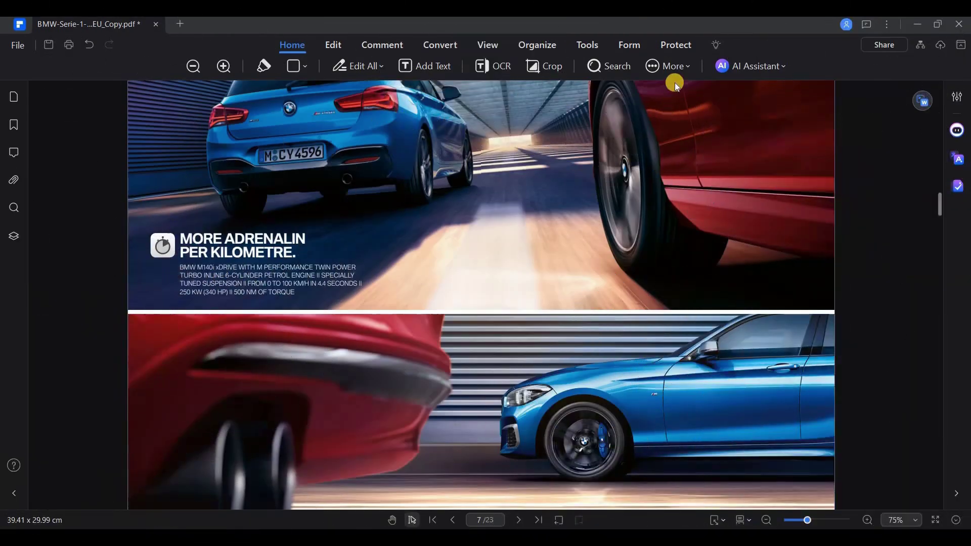
left_click(681, 46)
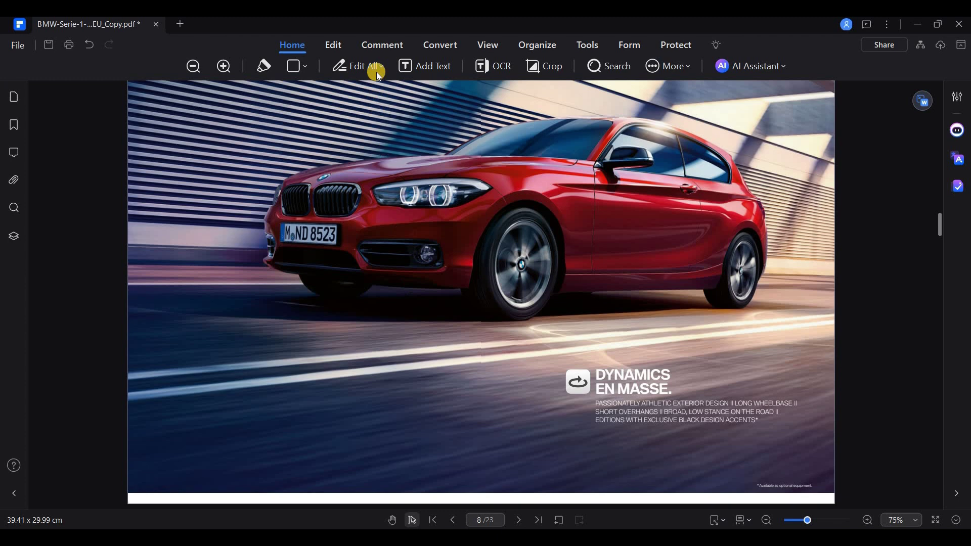
- In the Comment tools, look over the stamps and open the Signature options
left_click(381, 46)
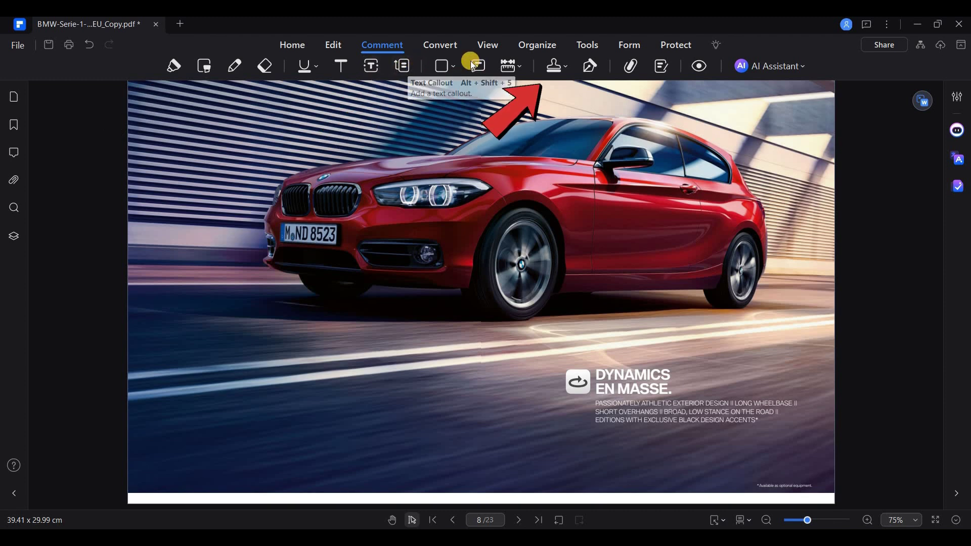
left_click(556, 68)
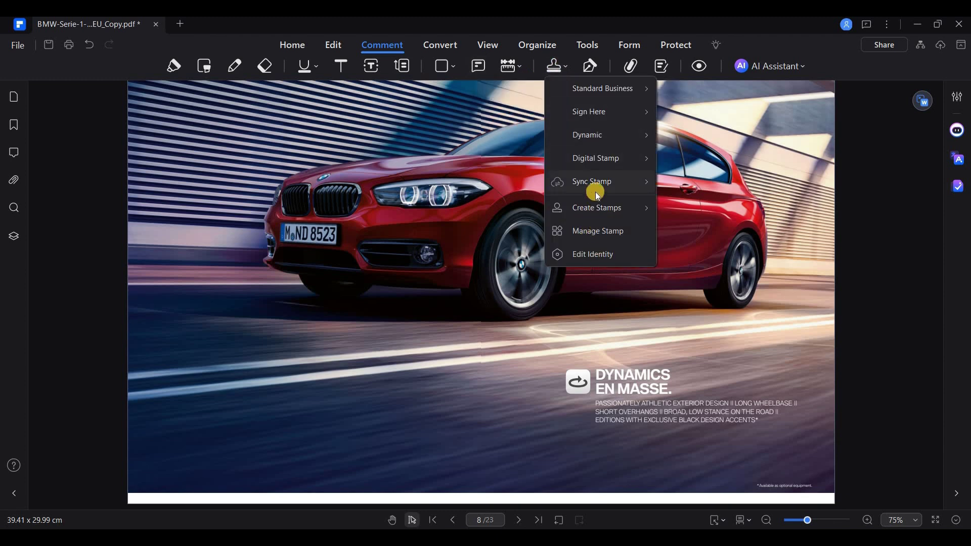
left_click(592, 68)
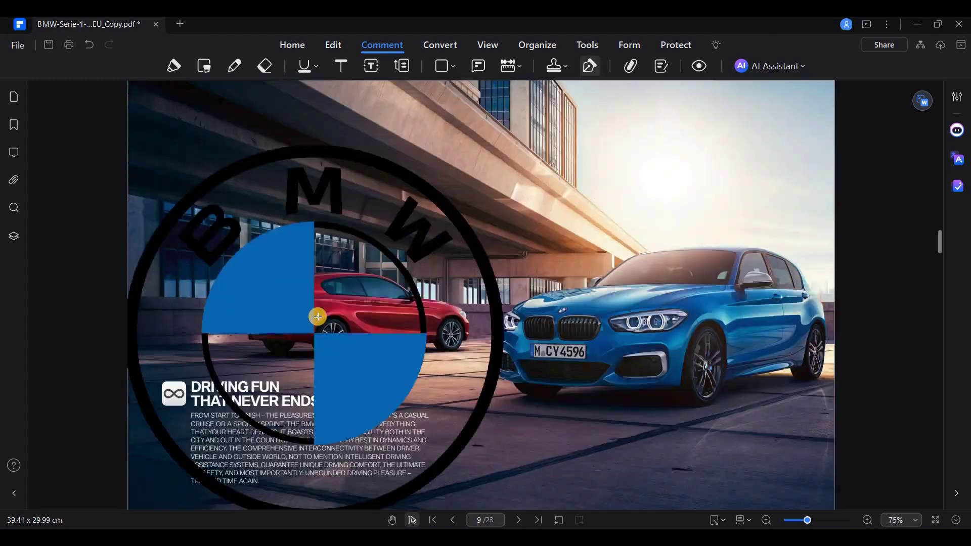
- Place the BMW logo signature on page 8 and set it as the default signature
scroll(318, 316, "up", 5)
left_click(320, 336)
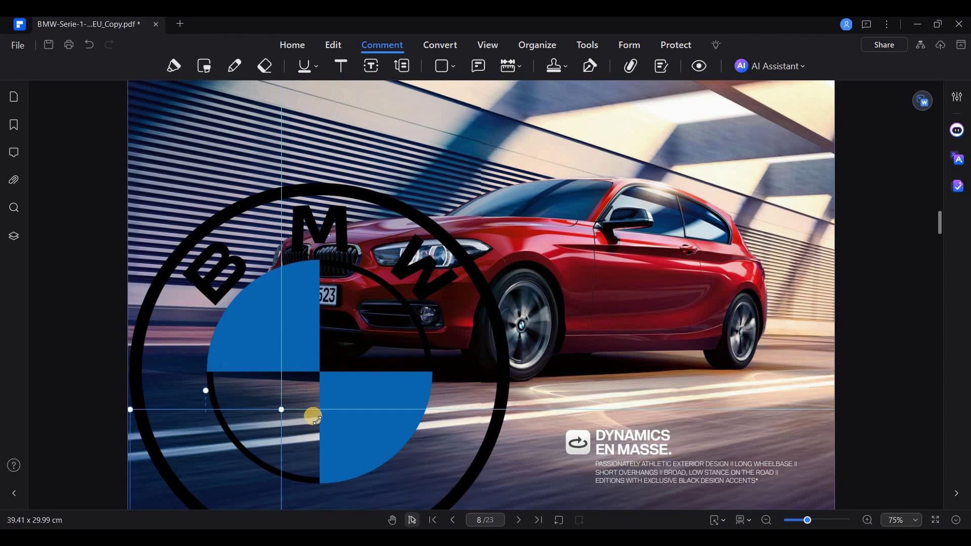
right_click(217, 433)
left_click(295, 410)
scroll(373, 433, "down", 15)
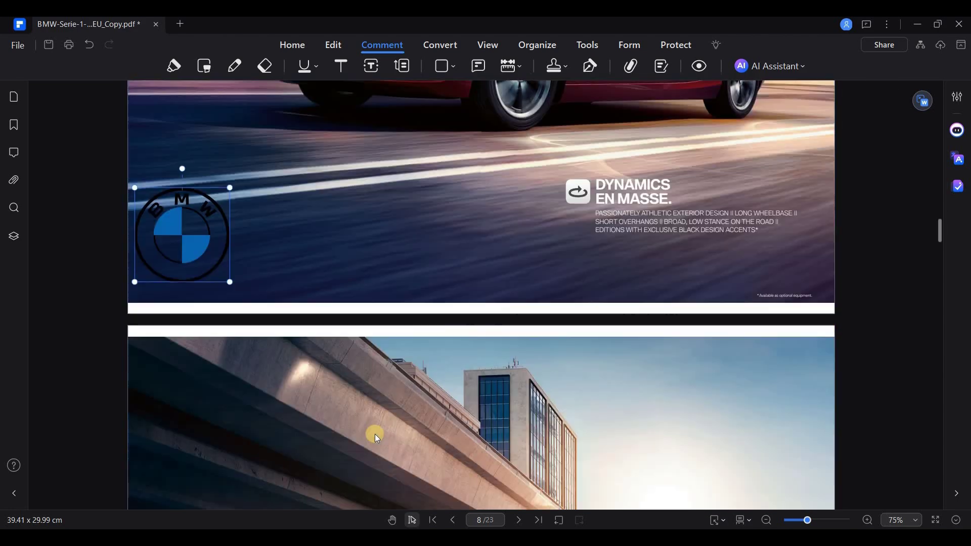
scroll(271, 412, "down", 20)
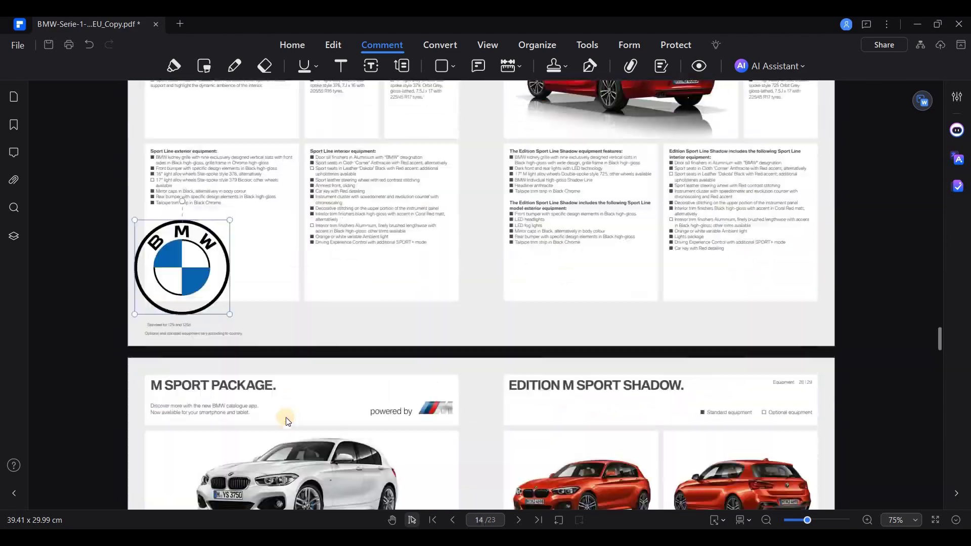